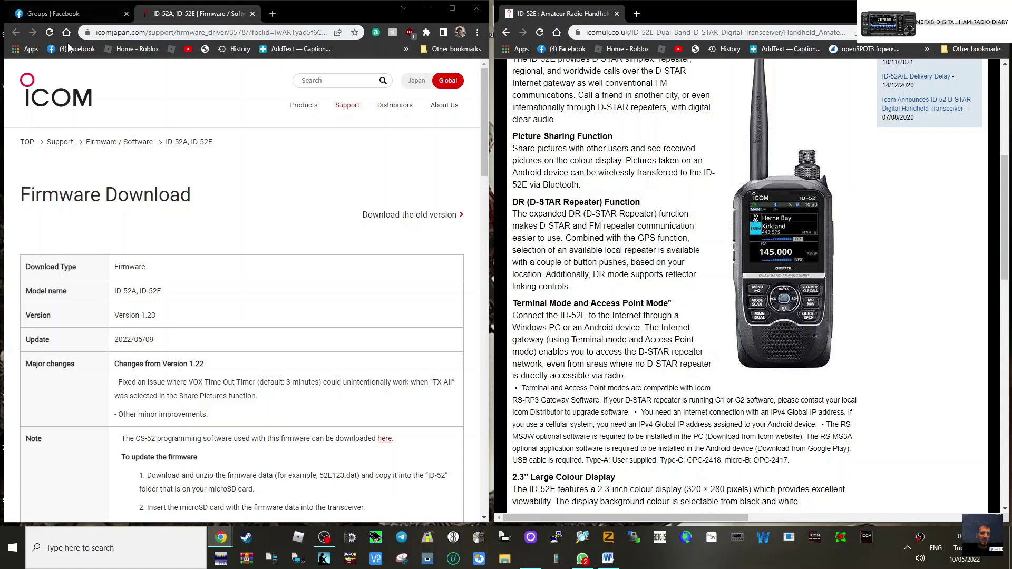
- Look over the ID-52 firmware post on Facebook, then return to the Icom download page
click(68, 13)
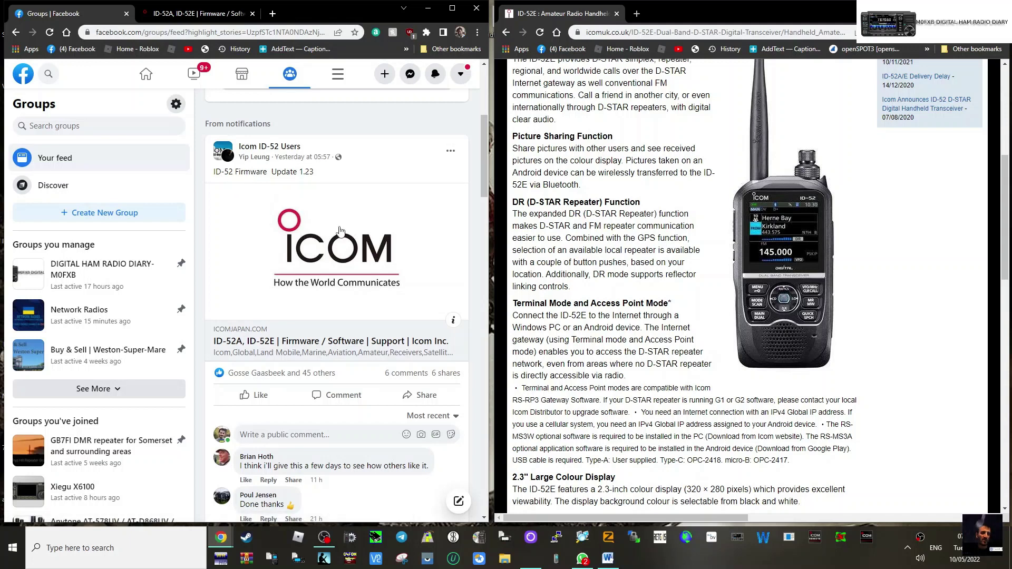
scroll(327, 182, down, 1)
scroll(334, 181, up, 1)
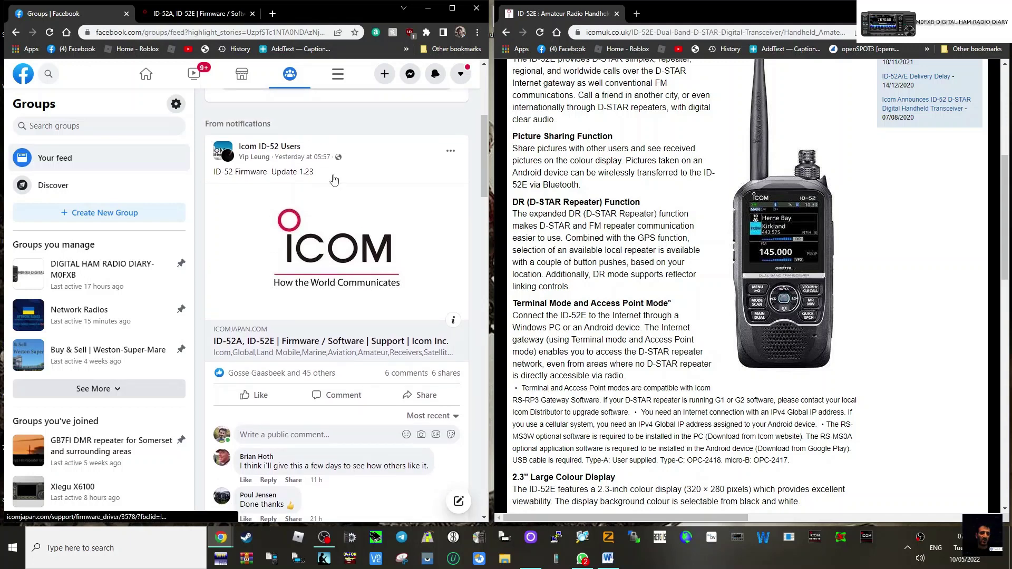
click(190, 14)
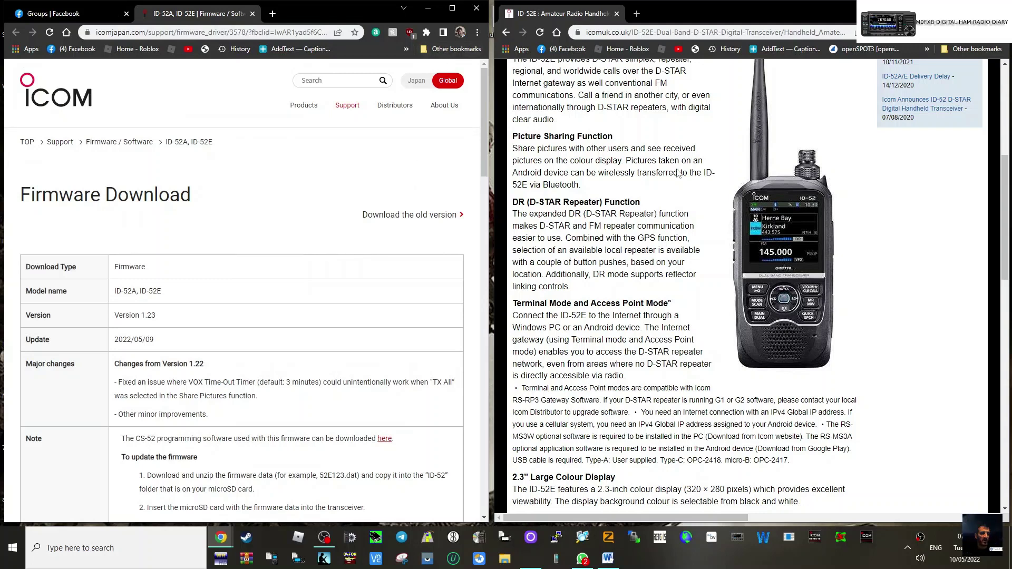
- Maximize Chrome and read through the firmware update steps, ending back at the page top
click(452, 7)
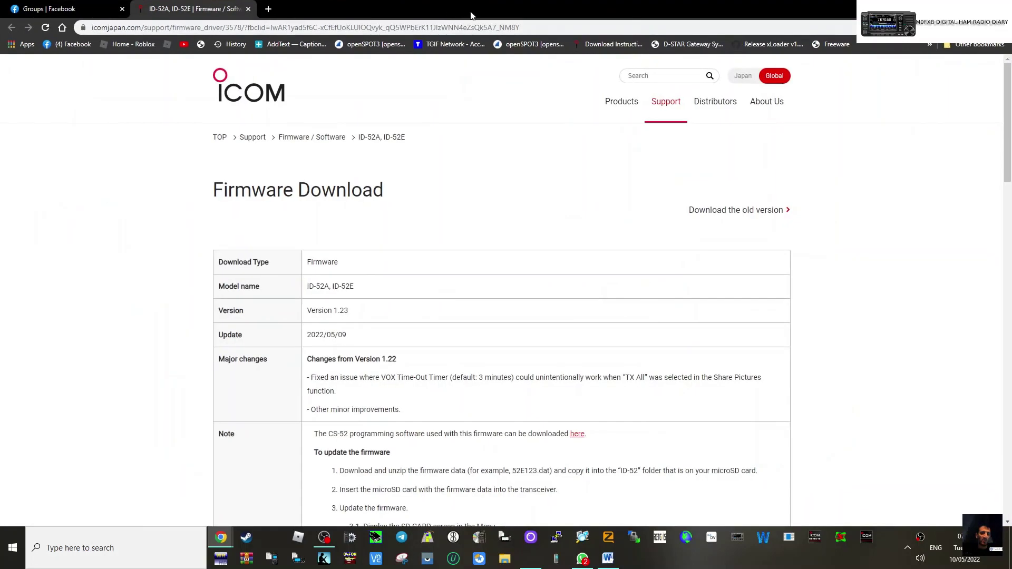
scroll(785, 221, down, 2)
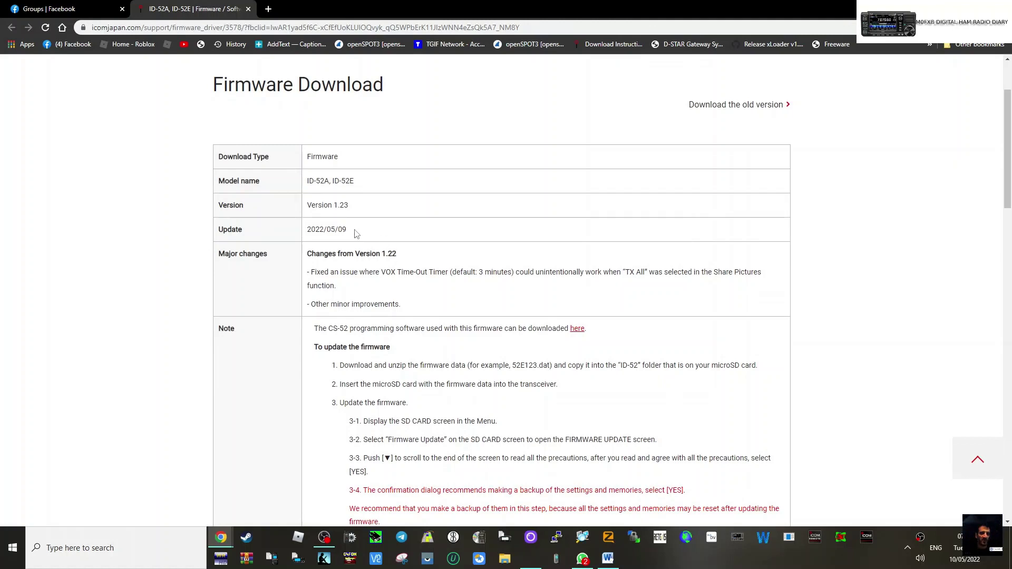
scroll(628, 221, down, 2)
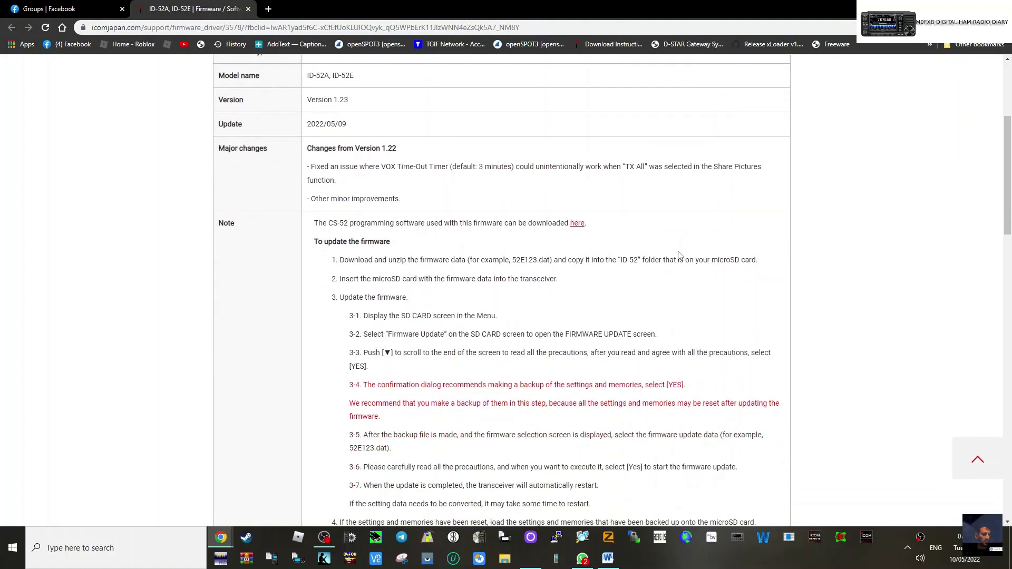
scroll(680, 255, up, 2)
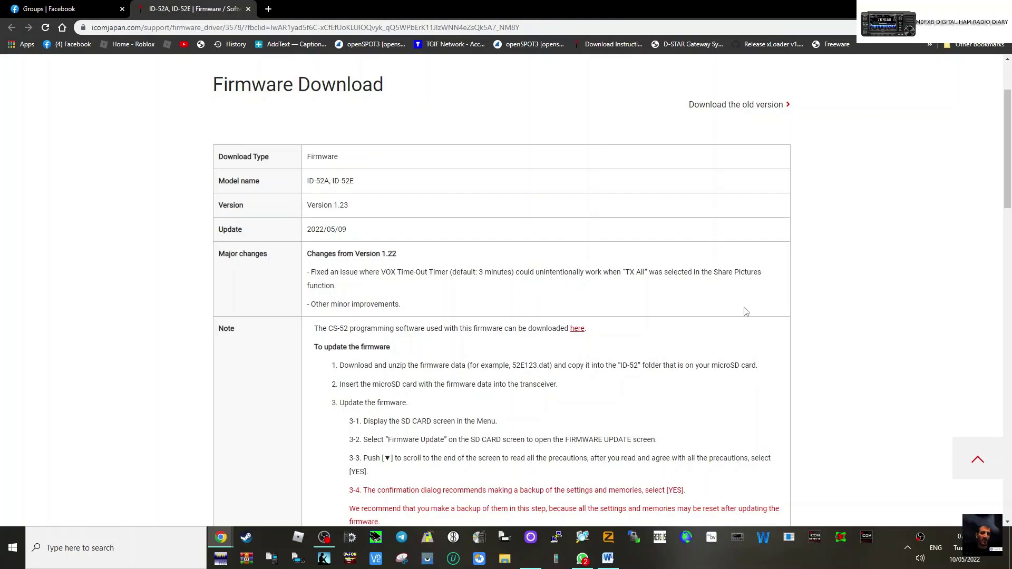
scroll(747, 311, down, 2)
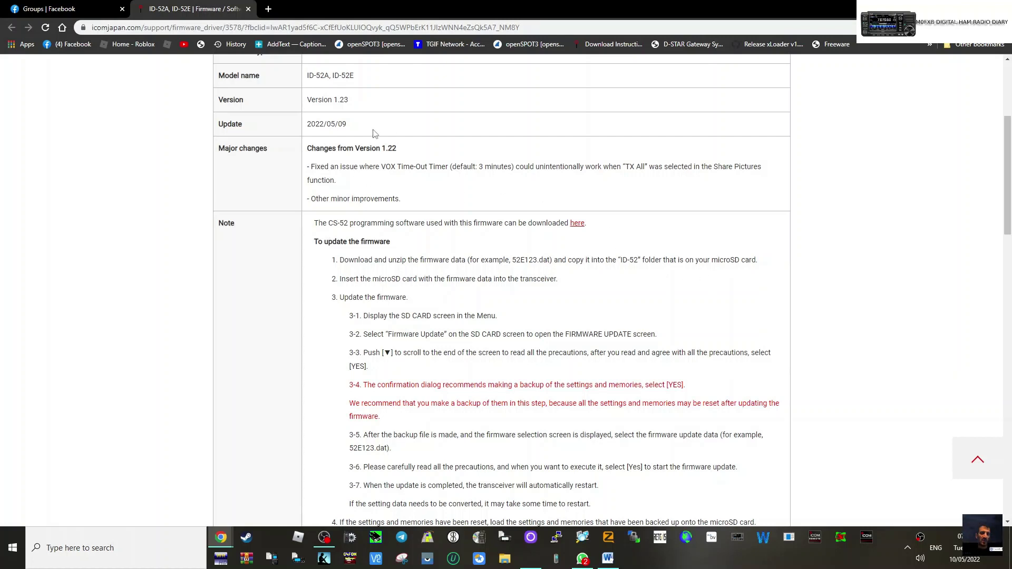
scroll(722, 256, down, 1)
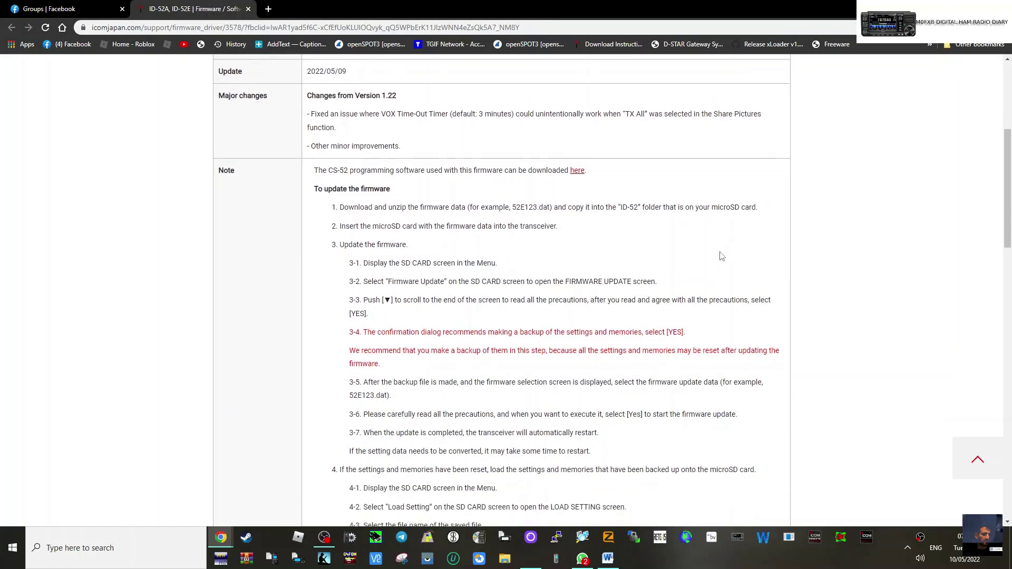
scroll(722, 256, down, 5)
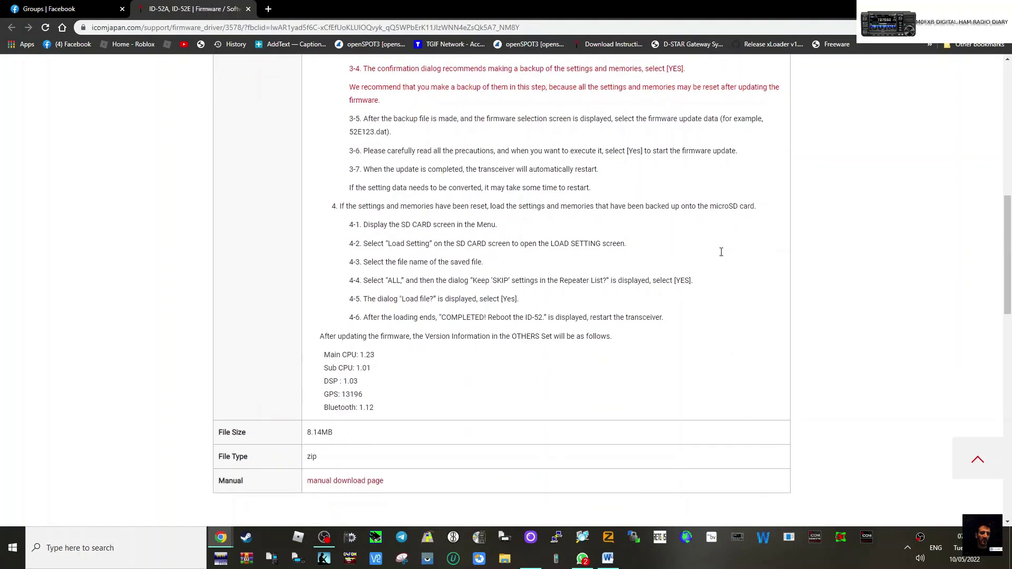
scroll(722, 256, up, 4)
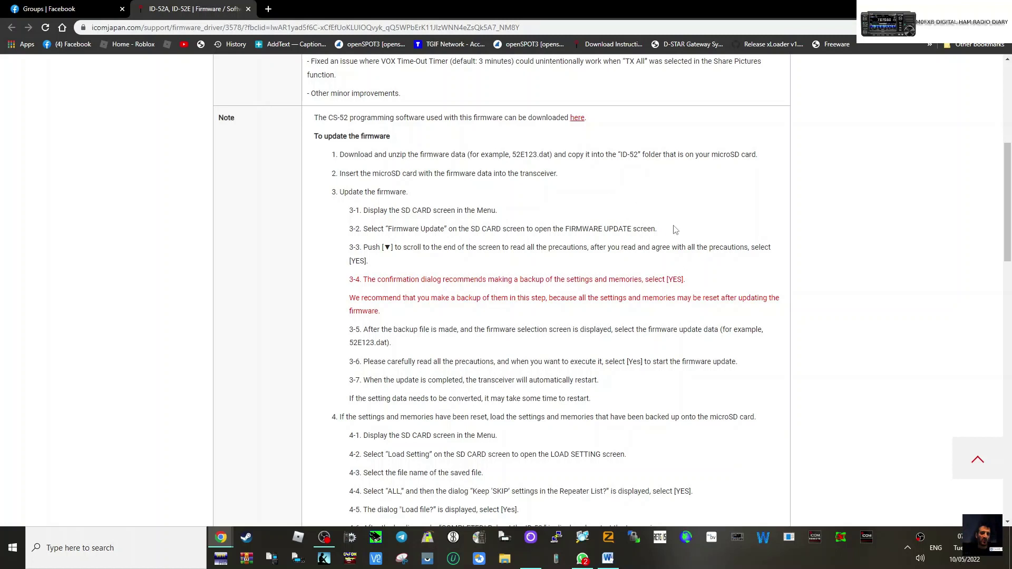
scroll(674, 229, down, 1)
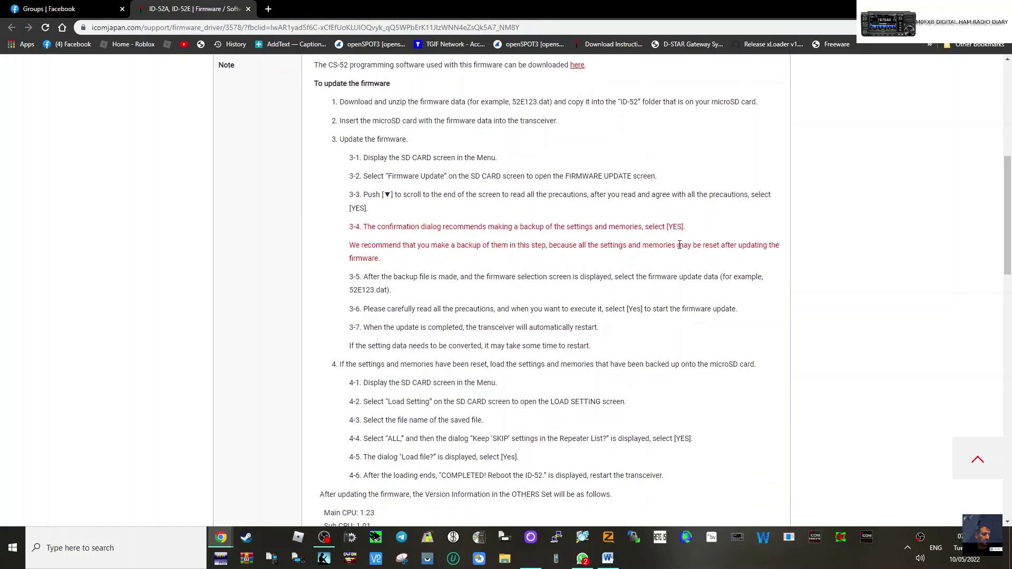
scroll(680, 245, down, 2)
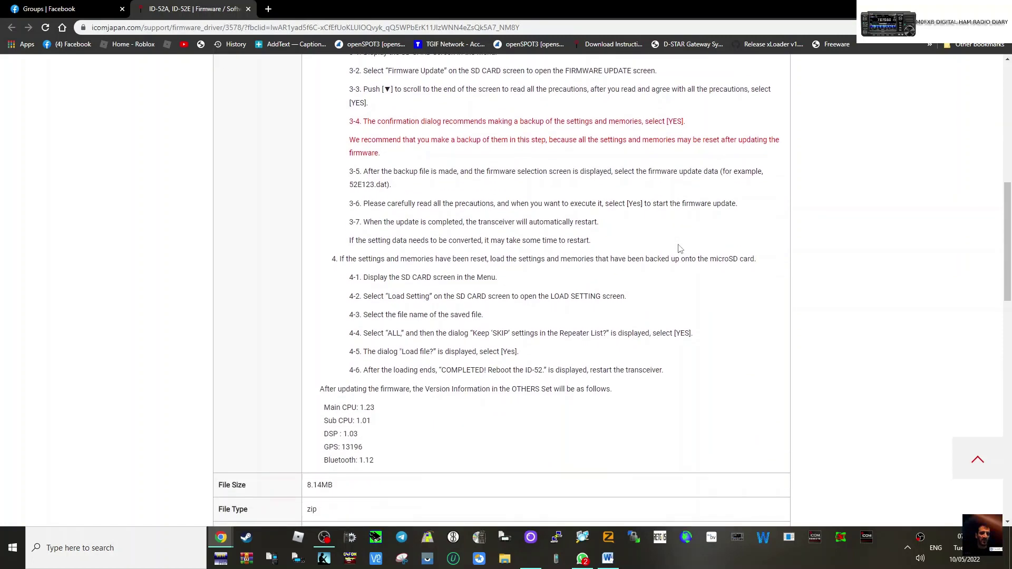
scroll(680, 248, up, 9)
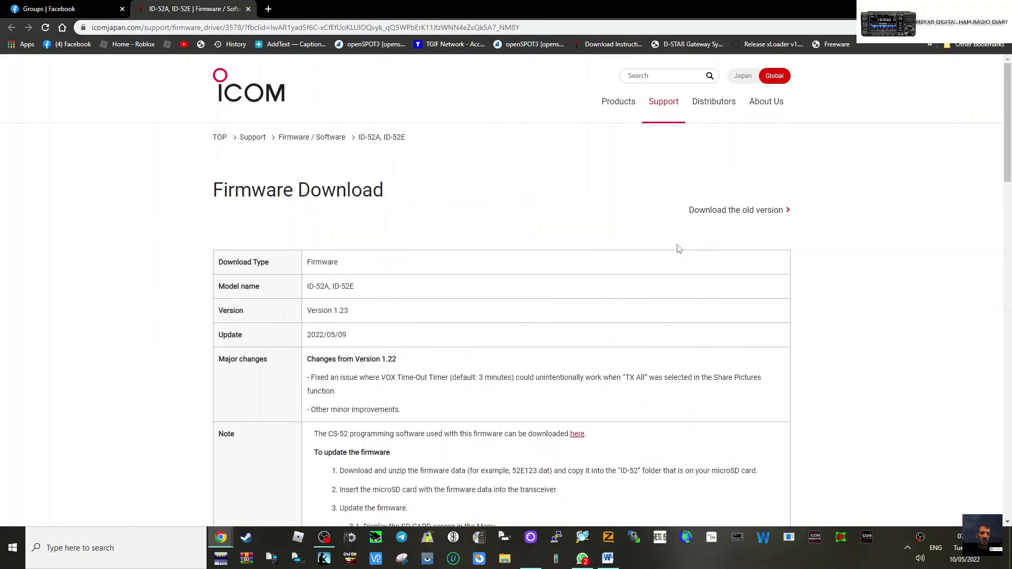
scroll(679, 248, down, 6)
scroll(679, 250, up, 6)
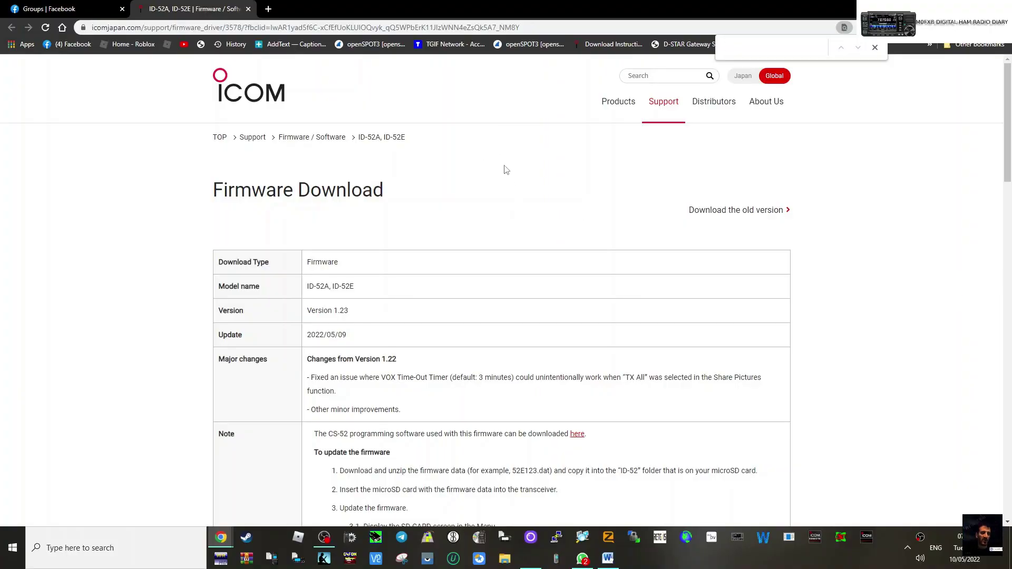
- Tick the 'I have read, fully understood and agree' terms checkbox below the download section
scroll(589, 230, down, 15)
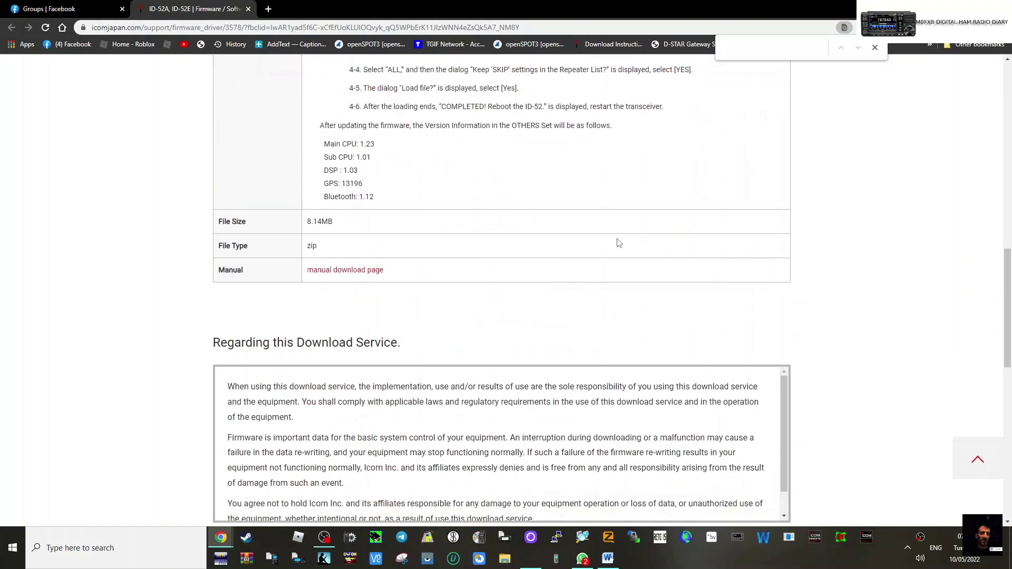
scroll(604, 241, down, 3)
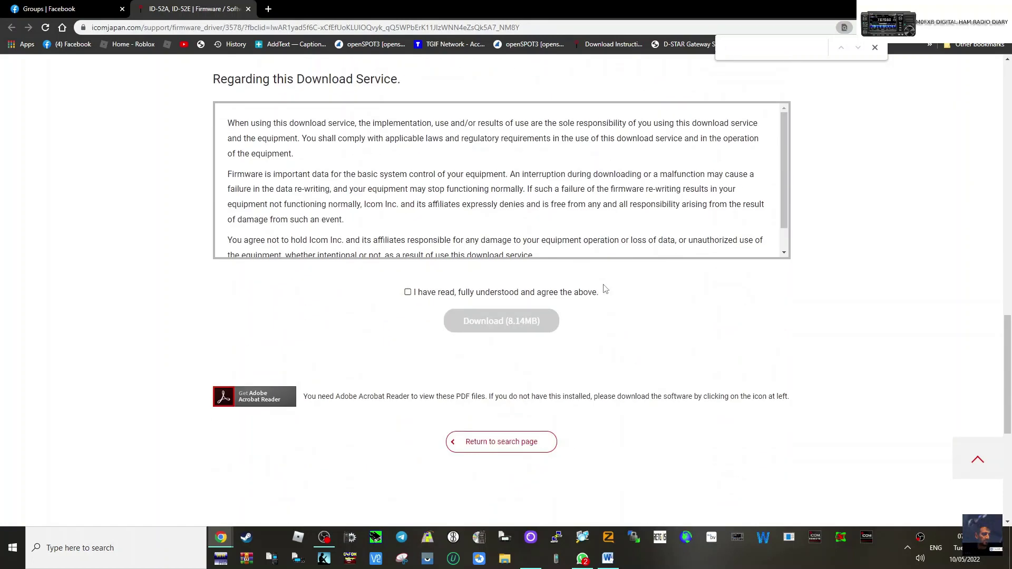
click(408, 293)
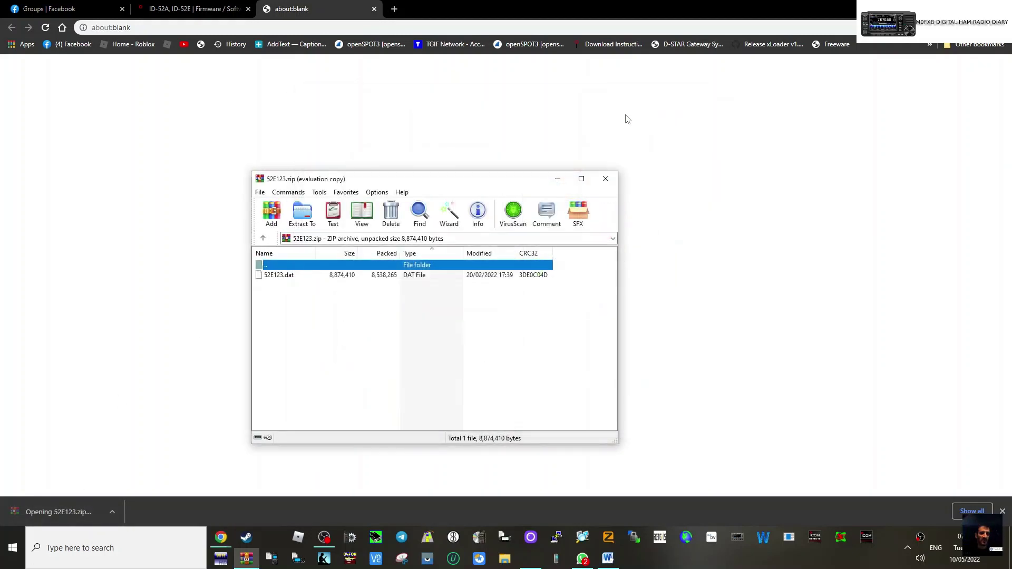
- Extract 52E123.zip into the Desktop's icom 52 csv folder using Extract To
drag(470, 178, 557, 138)
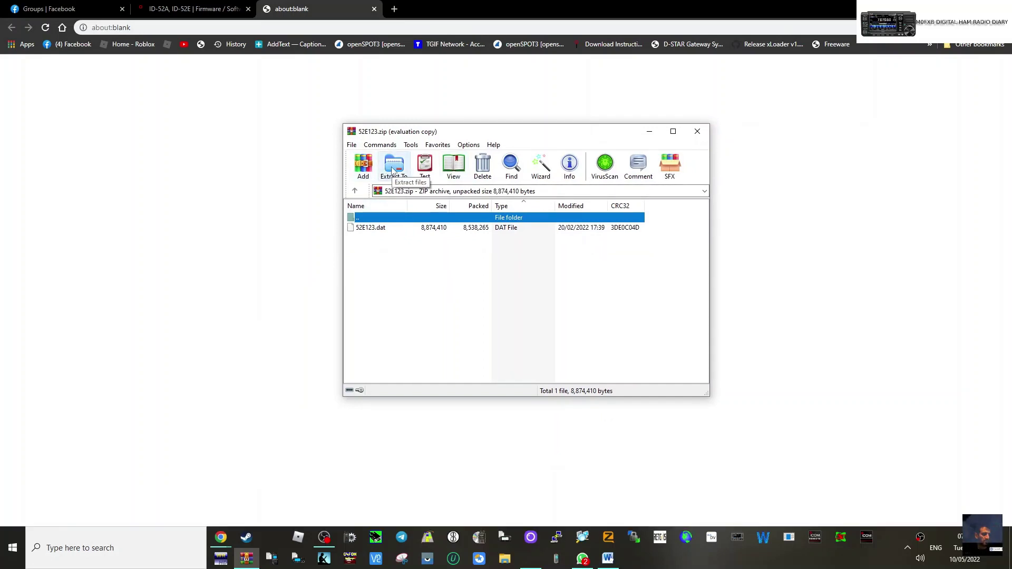
click(393, 170)
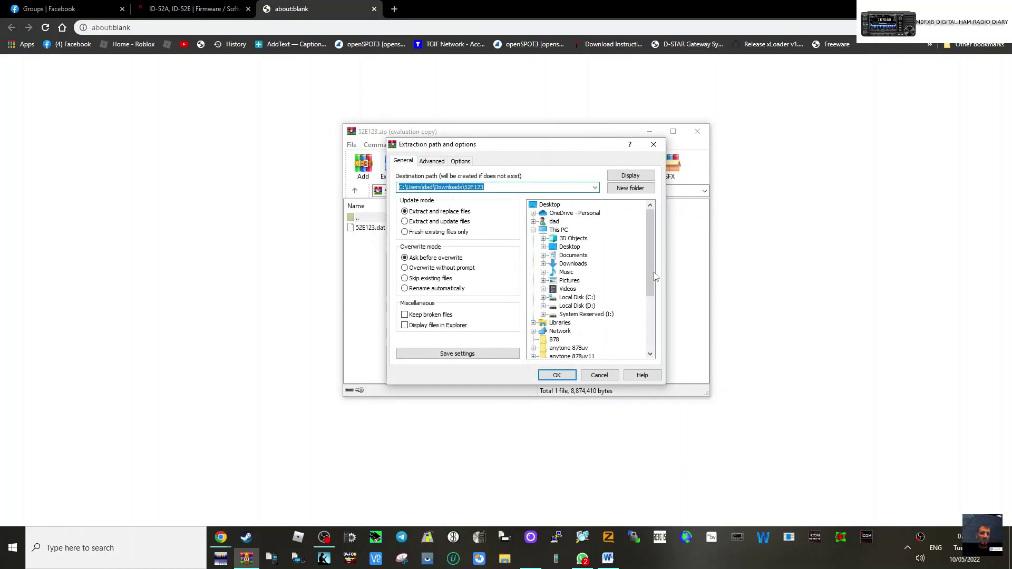
drag(651, 276, 658, 336)
click(564, 306)
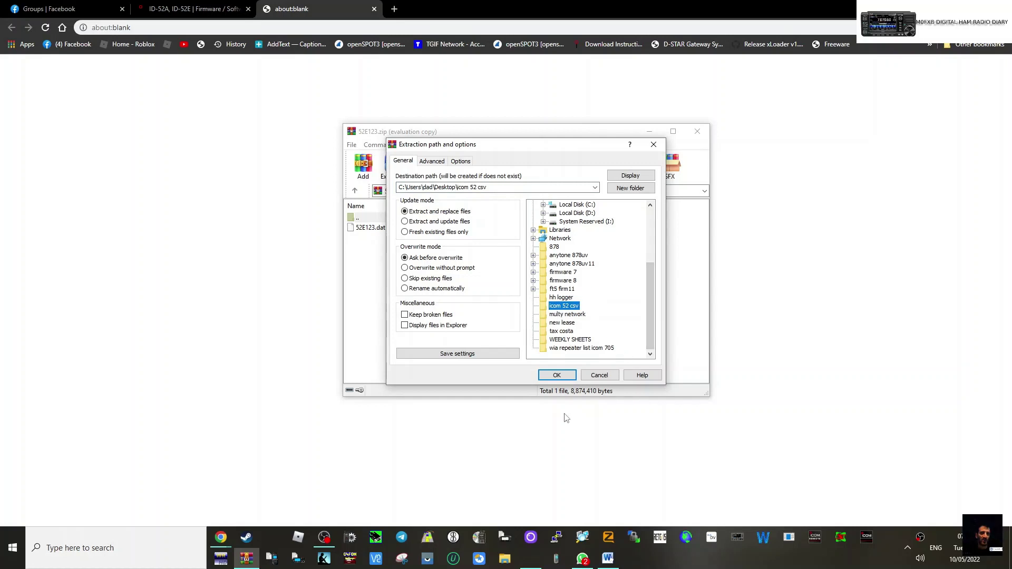
click(558, 375)
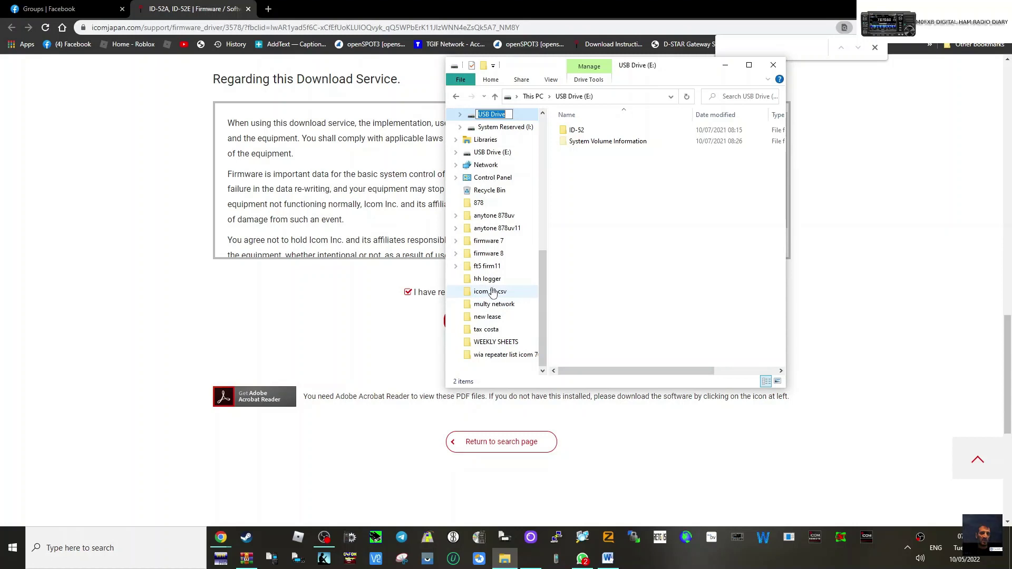
- Name the drive USB DRIVE, then copy 52E123.dat from the icom 52 csv folder
key(Return)
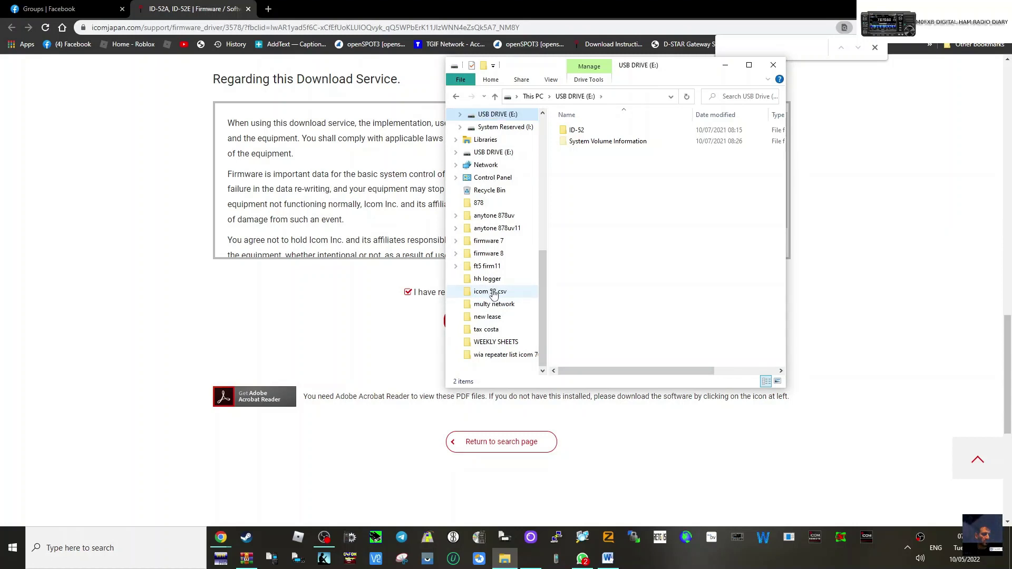
click(494, 293)
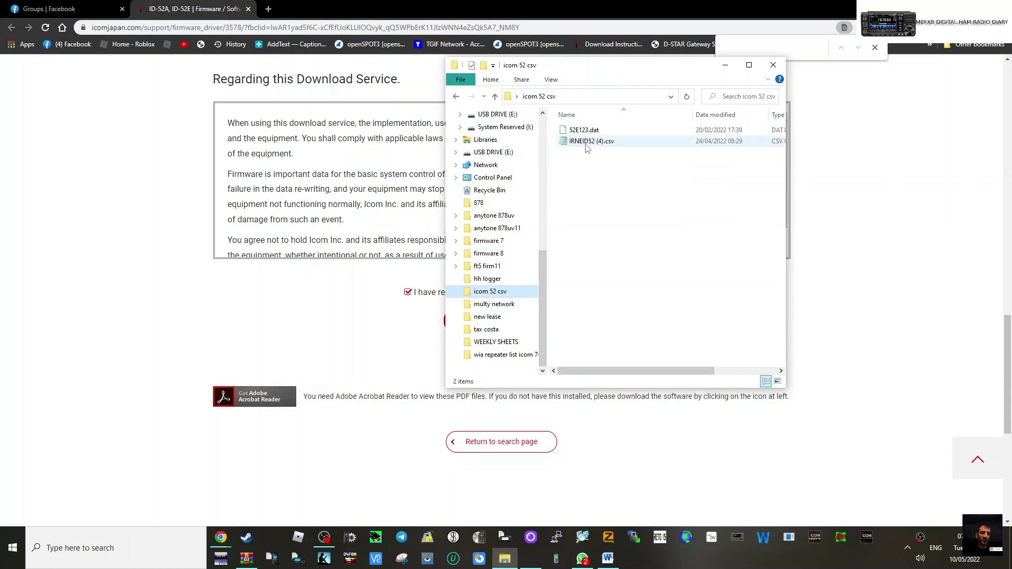
click(595, 131)
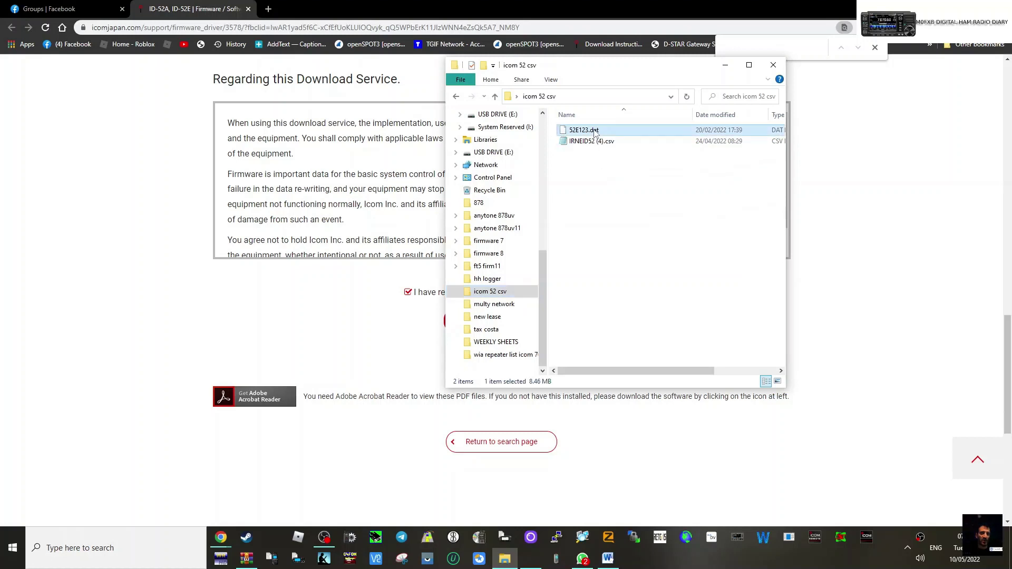
right_click(595, 131)
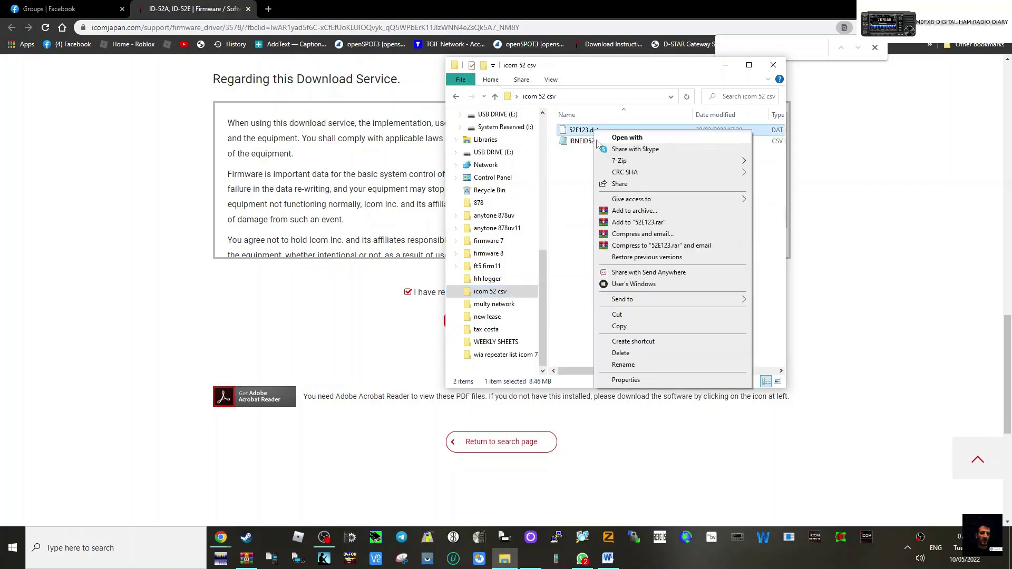
click(658, 328)
click(726, 68)
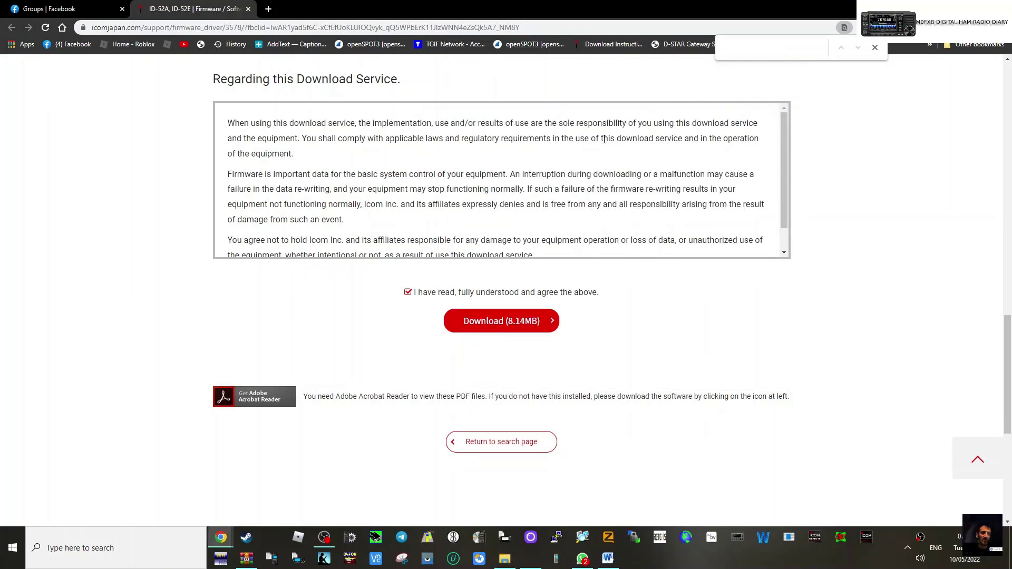
click(504, 558)
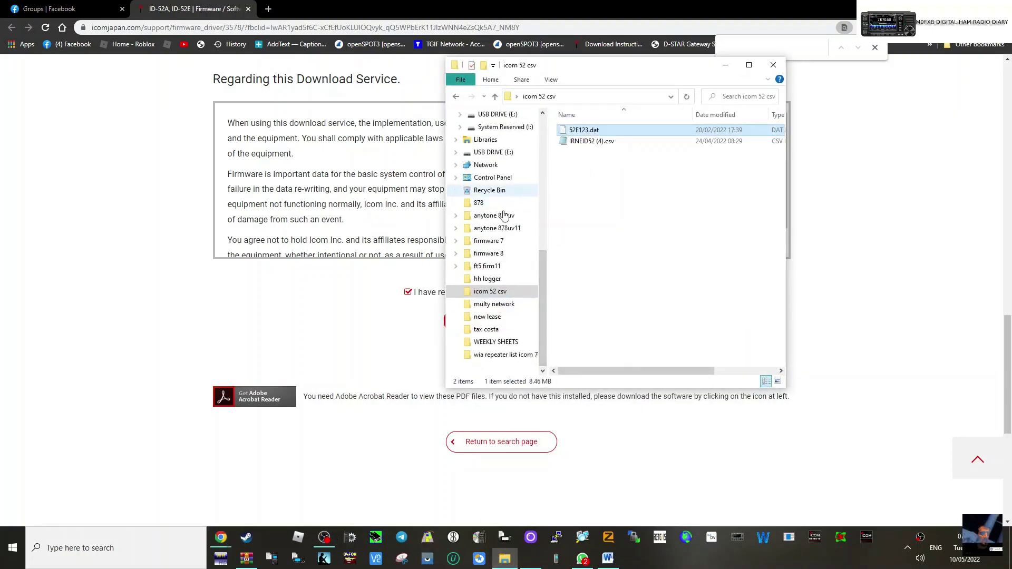
- Paste 52E123.dat onto USB DRIVE (E:) and move it into the ID-52 folder
click(502, 153)
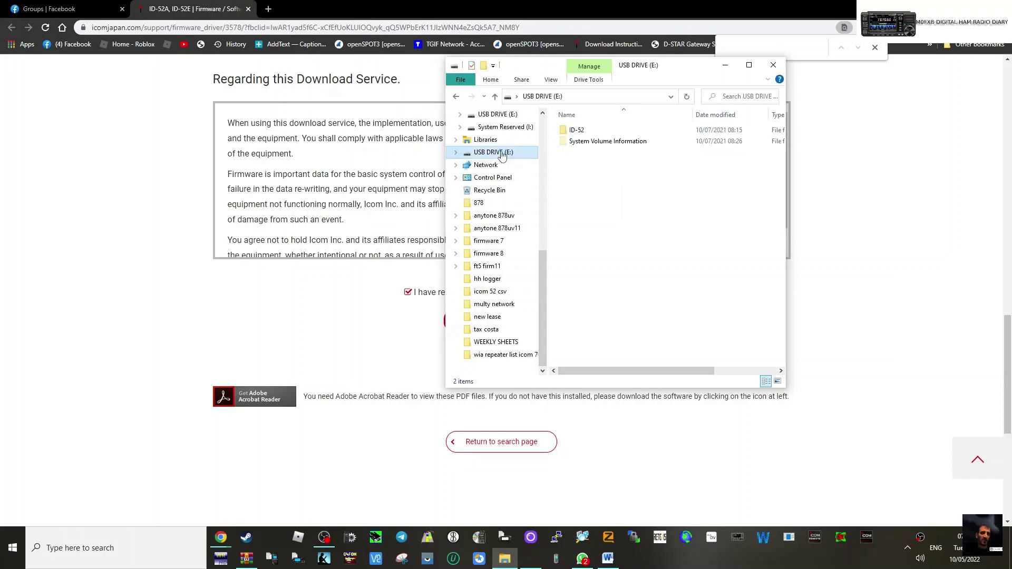
right_click(596, 188)
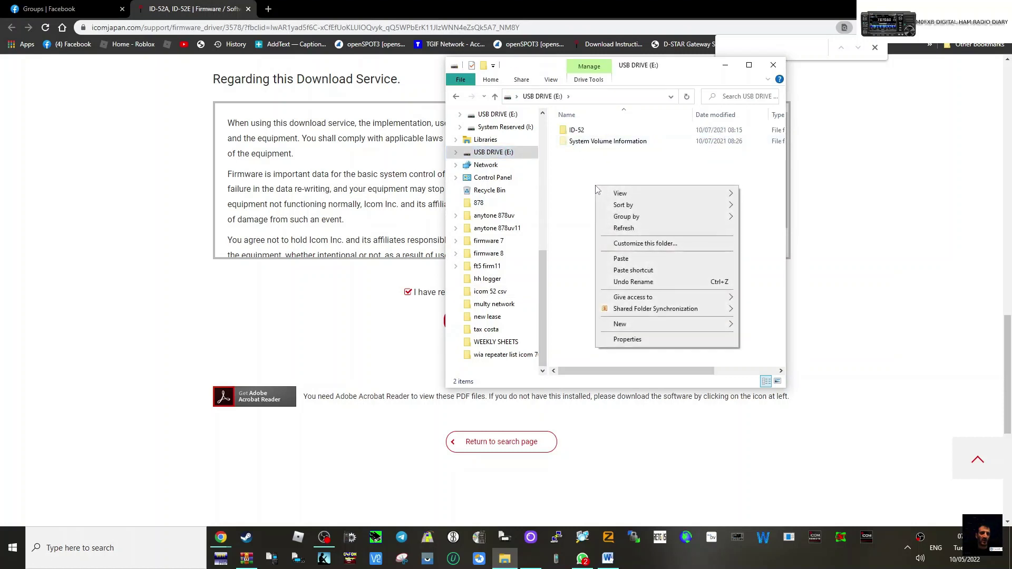
click(638, 259)
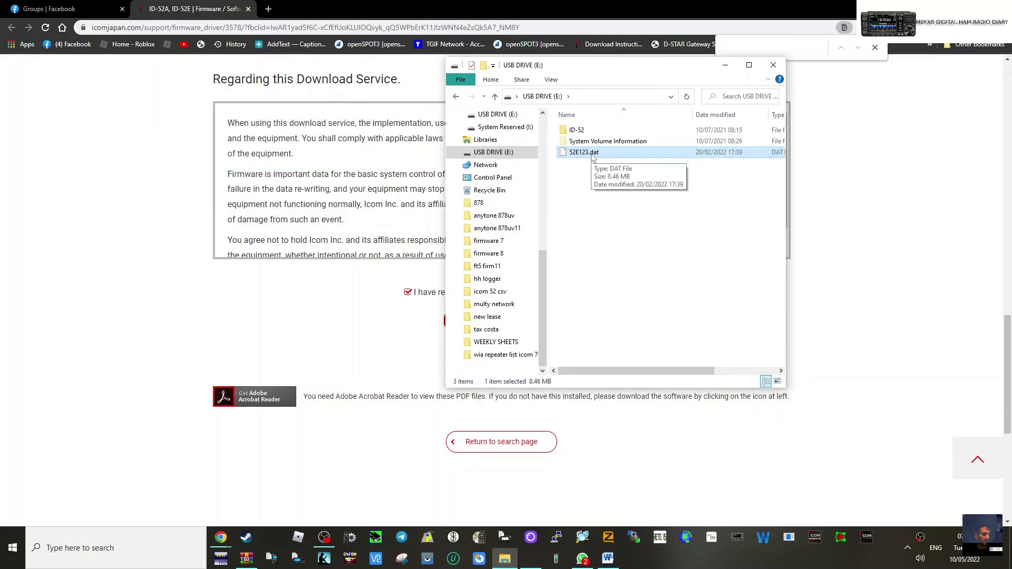
drag(593, 158, 591, 136)
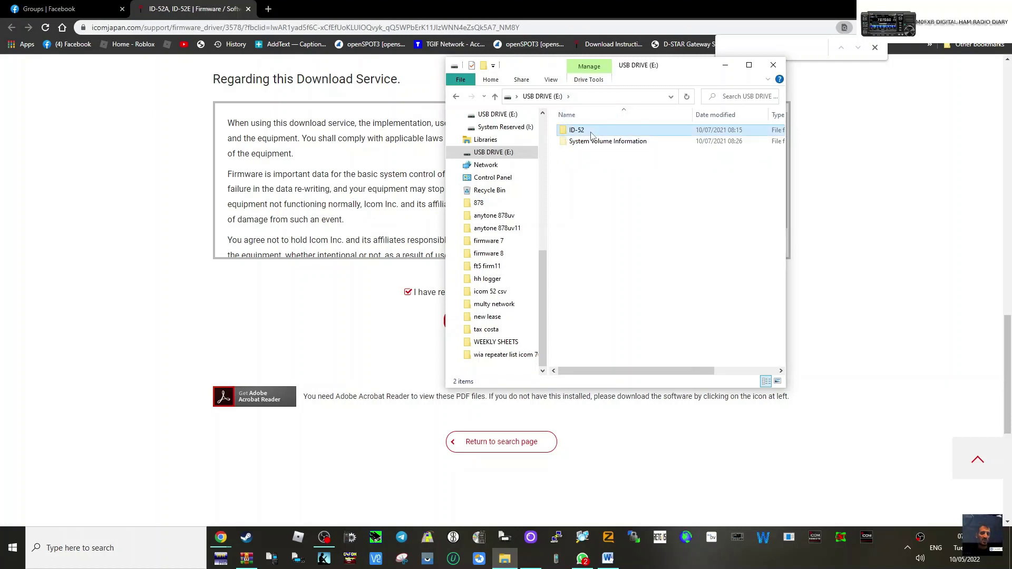
- Confirm 52E123.dat is inside ID-52, then safely eject USB DRIVE (E:)
double_click(592, 137)
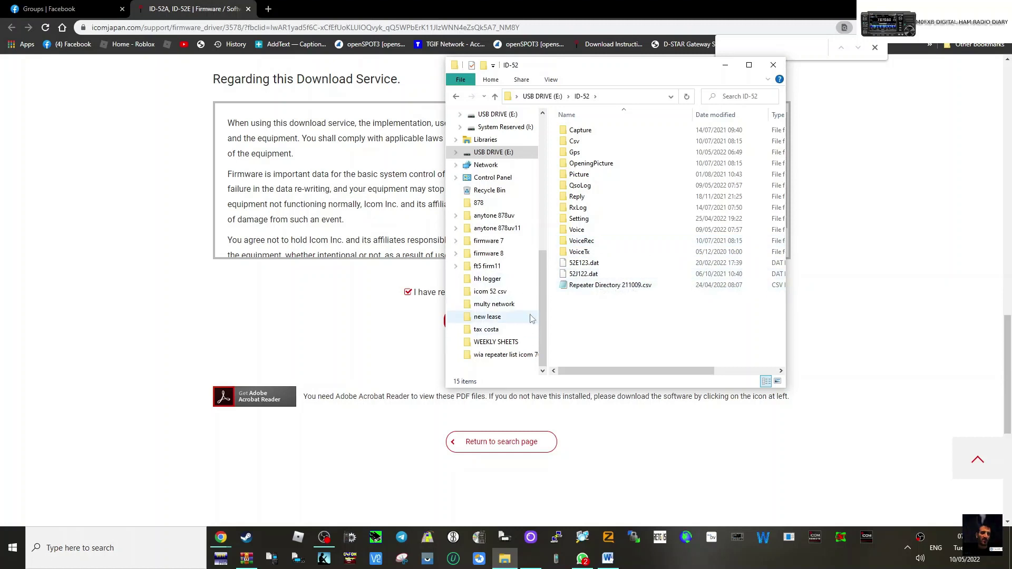
right_click(502, 156)
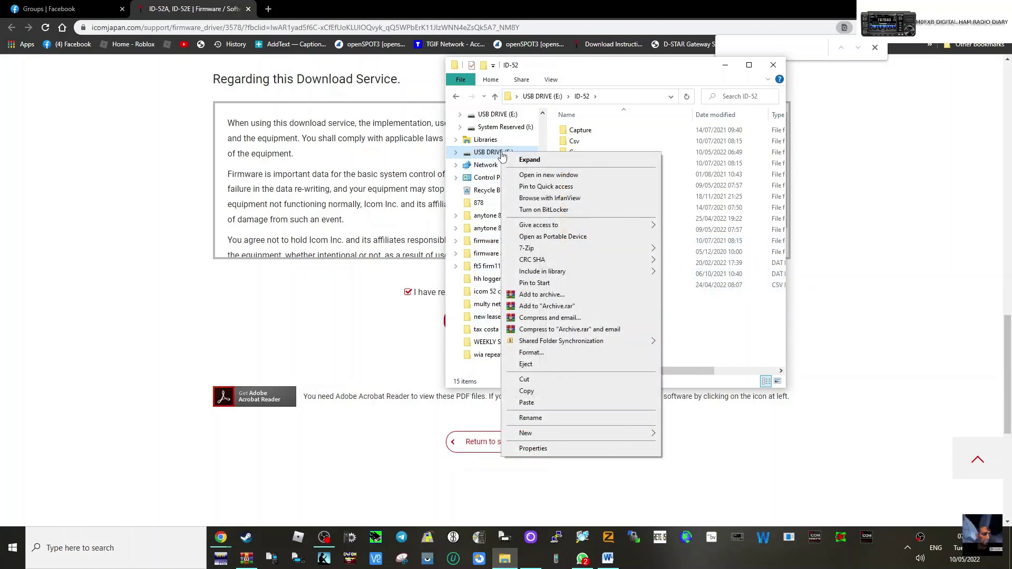
click(541, 367)
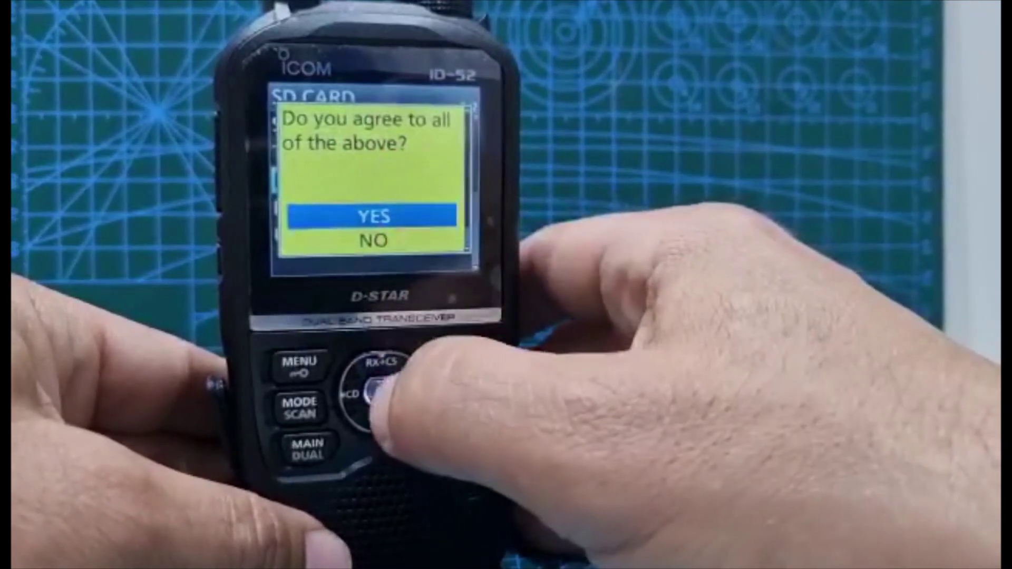
- Accept the firmware update terms with YES and pick NO for the SD card backup
key(Return)
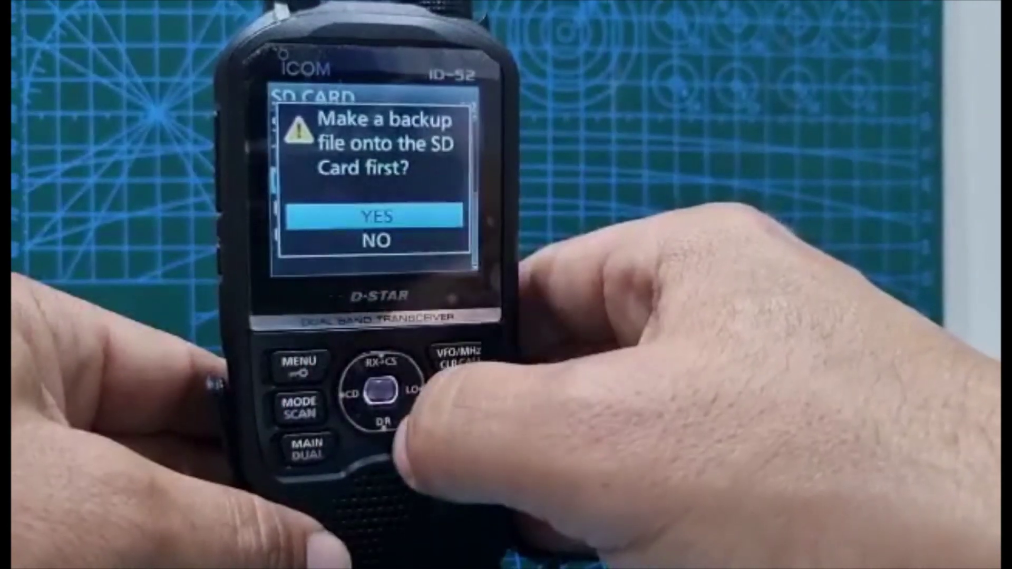
key(Down)
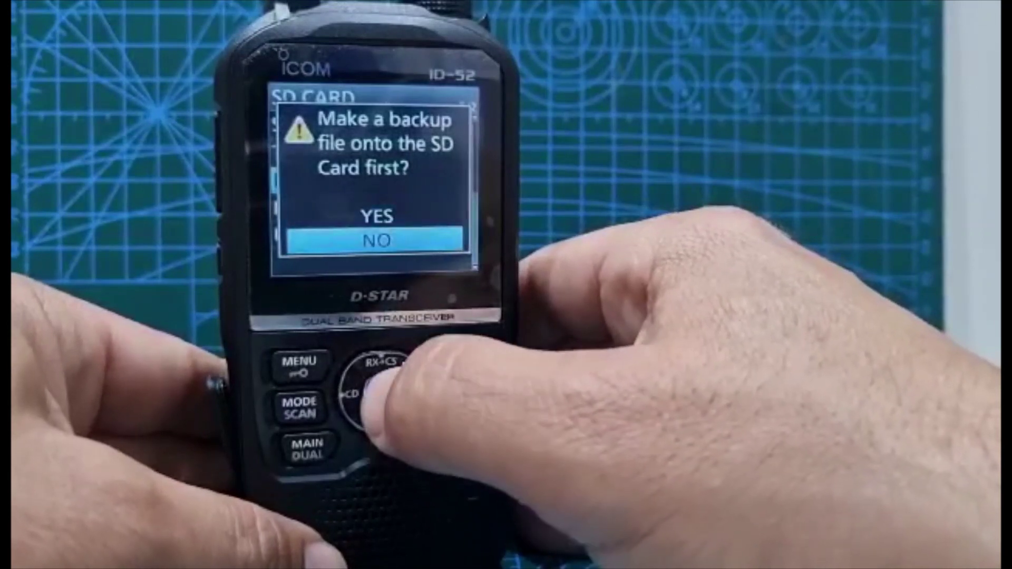